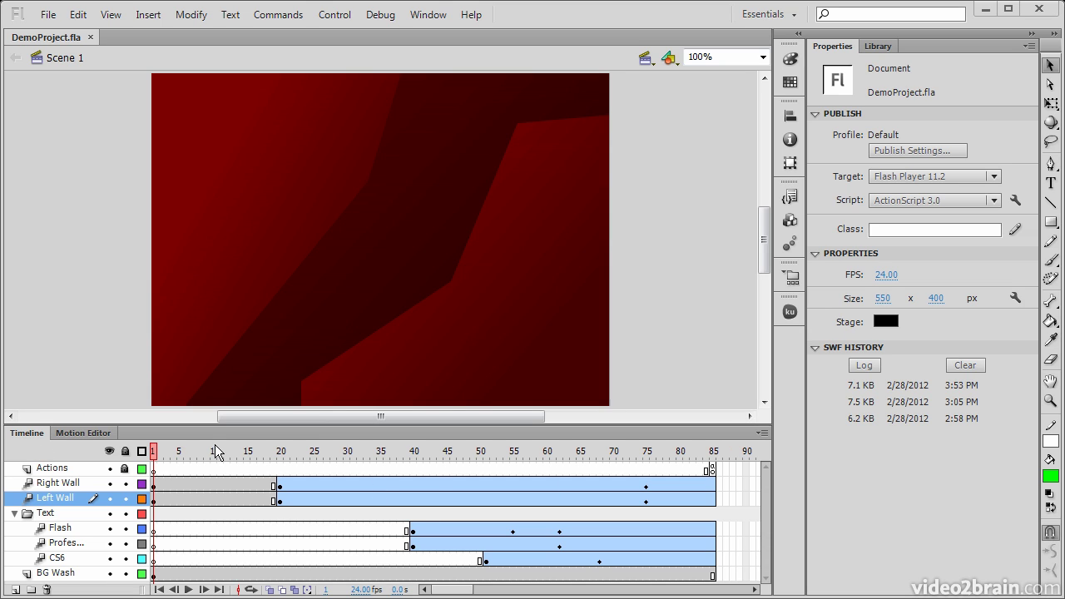
Step: Preview the titles animating up to frame 73, then hide and re-show all layers
{"action": "left_click", "coordinate": [158, 456]}
{"action": "mouse_move", "coordinate": [158, 461]}
{"action": "left_mouse_down"}
{"action": "mouse_move", "coordinate": [666, 461]}
{"action": "mouse_move", "coordinate": [151, 453]}
{"action": "mouse_move", "coordinate": [707, 457]}
{"action": "mouse_move", "coordinate": [152, 451]}
{"action": "left_mouse_up"}
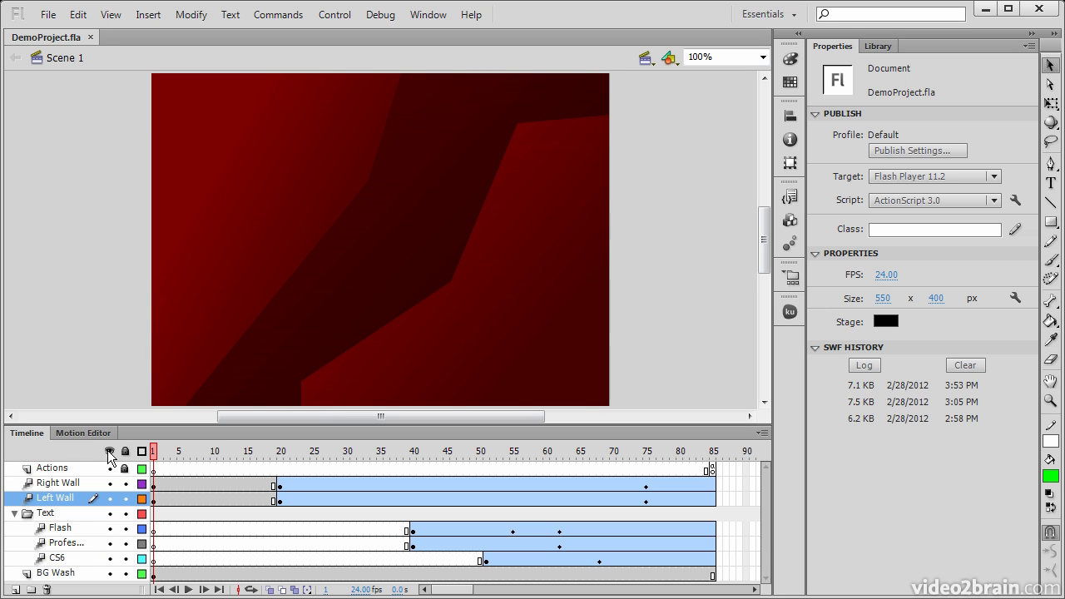
{"action": "left_click", "coordinate": [109, 452]}
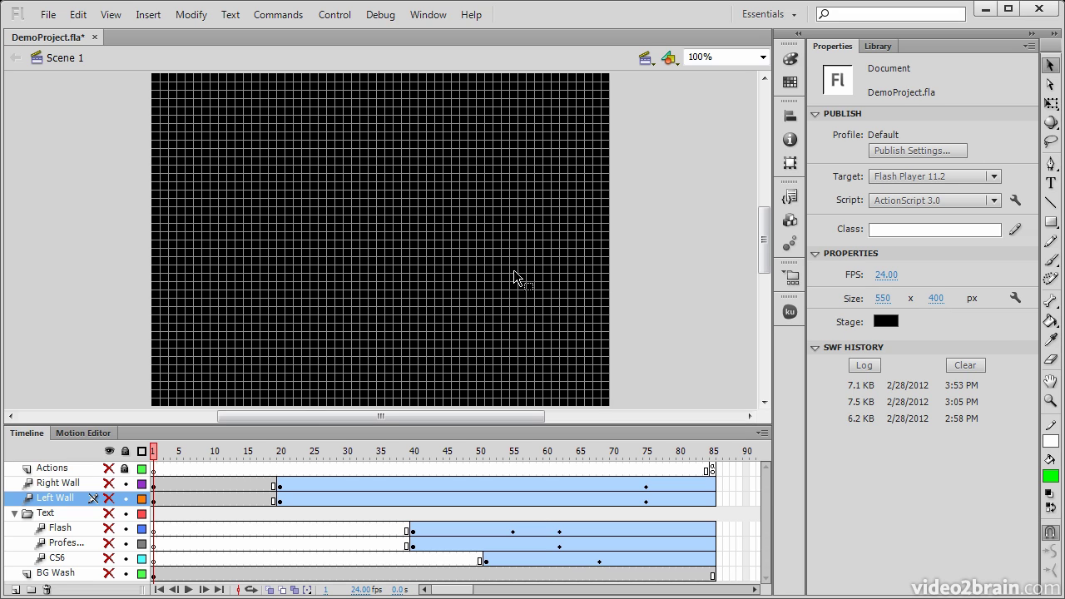
{"action": "left_click", "coordinate": [110, 452]}
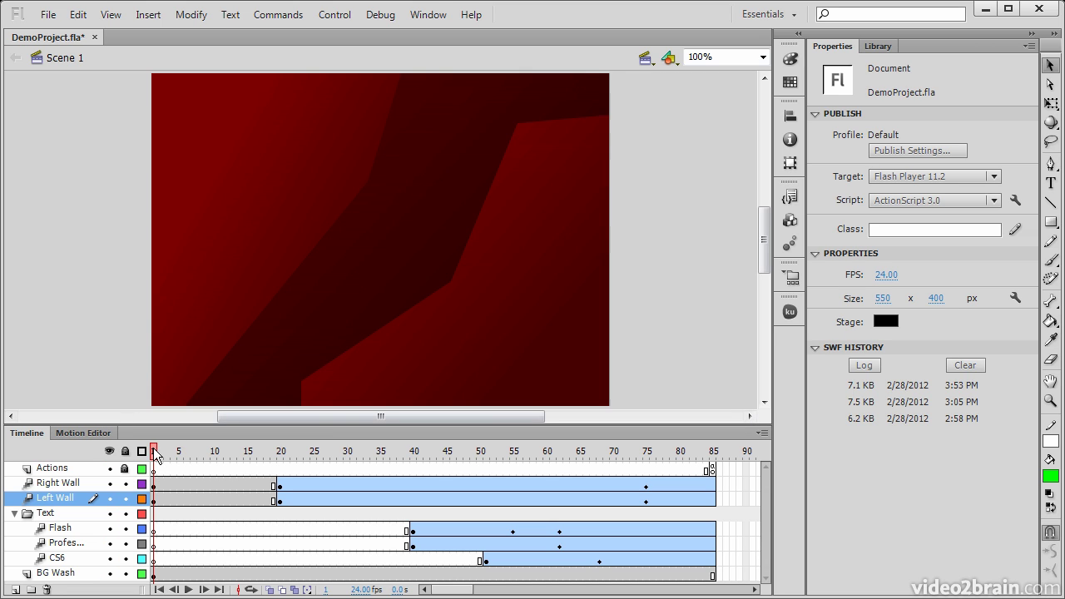
Step: Scrub to frame 38, select the CS6 text, then return to frame 1 of its tween
{"action": "left_click_drag", "start_coordinate": [155, 456], "coordinate": [559, 463]}
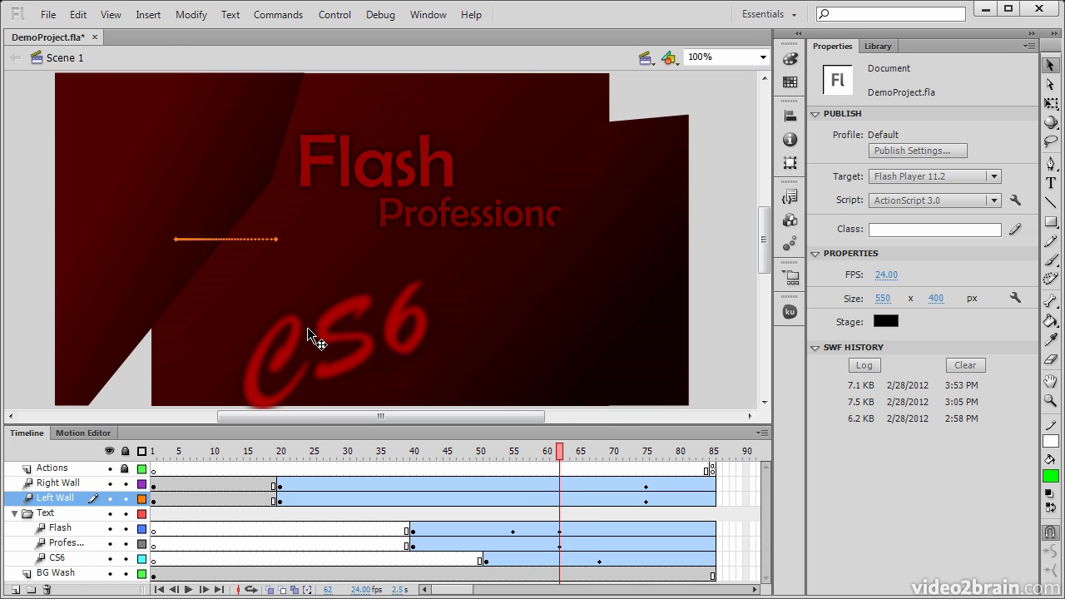
{"action": "left_click", "coordinate": [326, 343]}
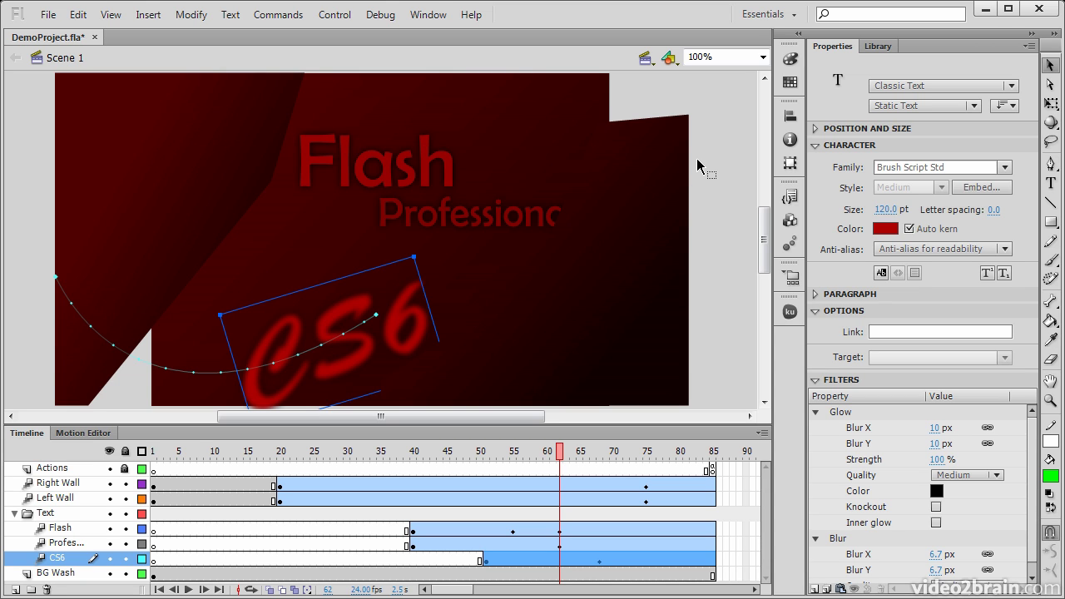
{"action": "left_click_drag", "start_coordinate": [559, 452], "coordinate": [153, 451]}
{"action": "left_click", "coordinate": [63, 303]}
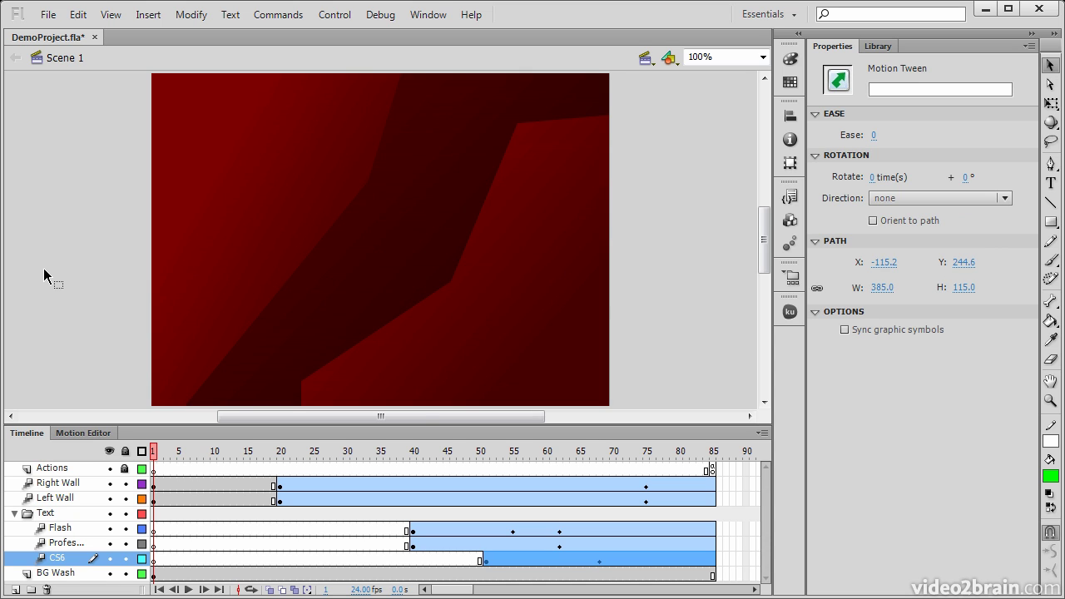
Step: Test-play the movie as DemoProject.swf via Control > Test Movie > Test, then close it
{"action": "left_click", "coordinate": [348, 17]}
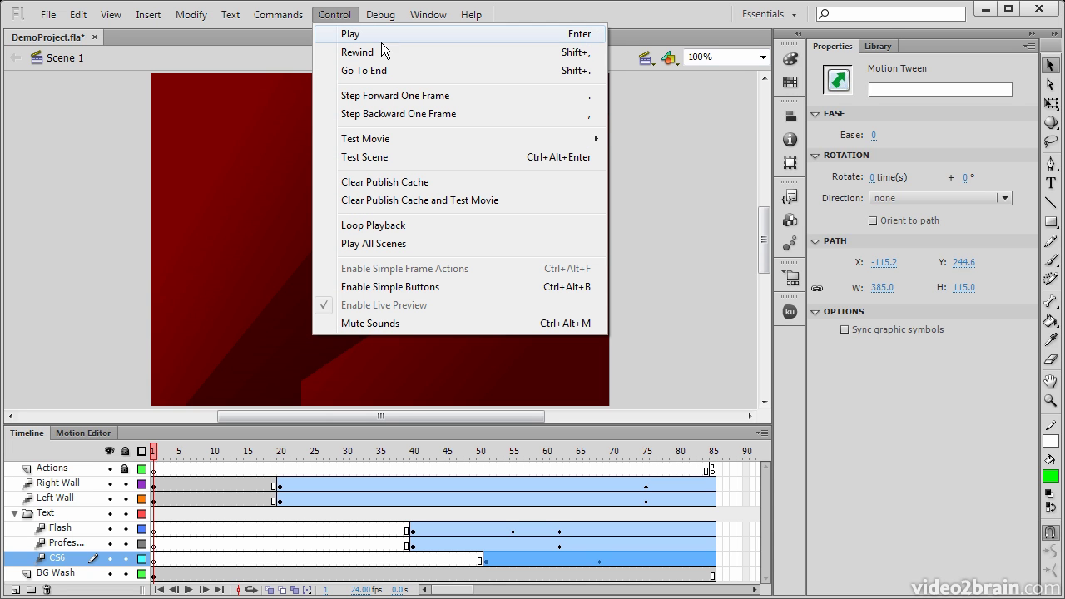
{"action": "mouse_move", "coordinate": [464, 134]}
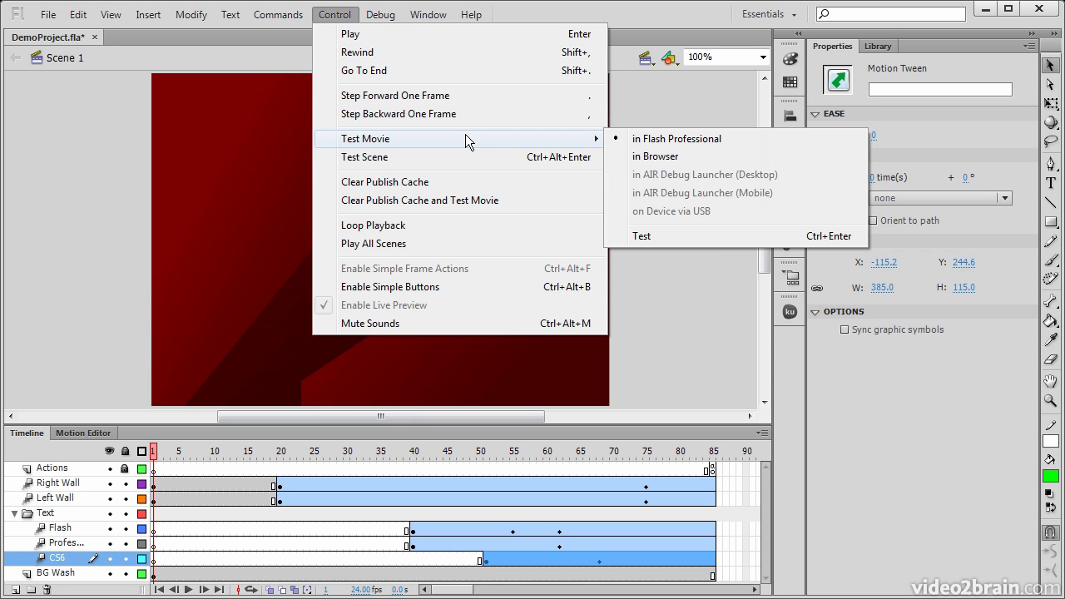
{"action": "left_click", "coordinate": [681, 239]}
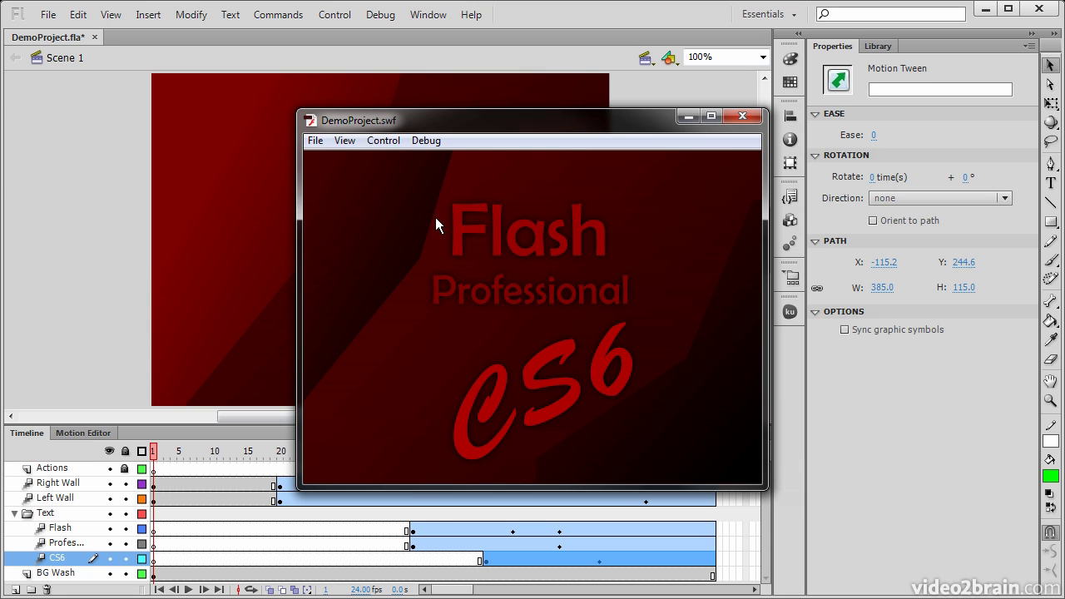
{"action": "left_click", "coordinate": [744, 117]}
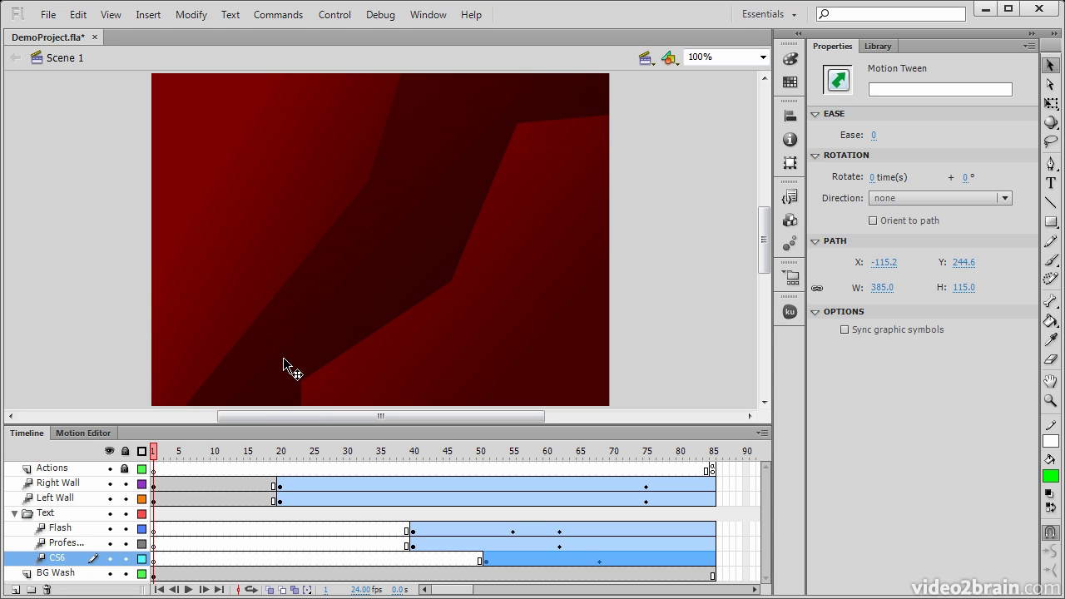
Step: Scroll the work area left and right to look around the stage
{"action": "left_click_drag", "start_coordinate": [289, 416], "coordinate": [228, 425]}
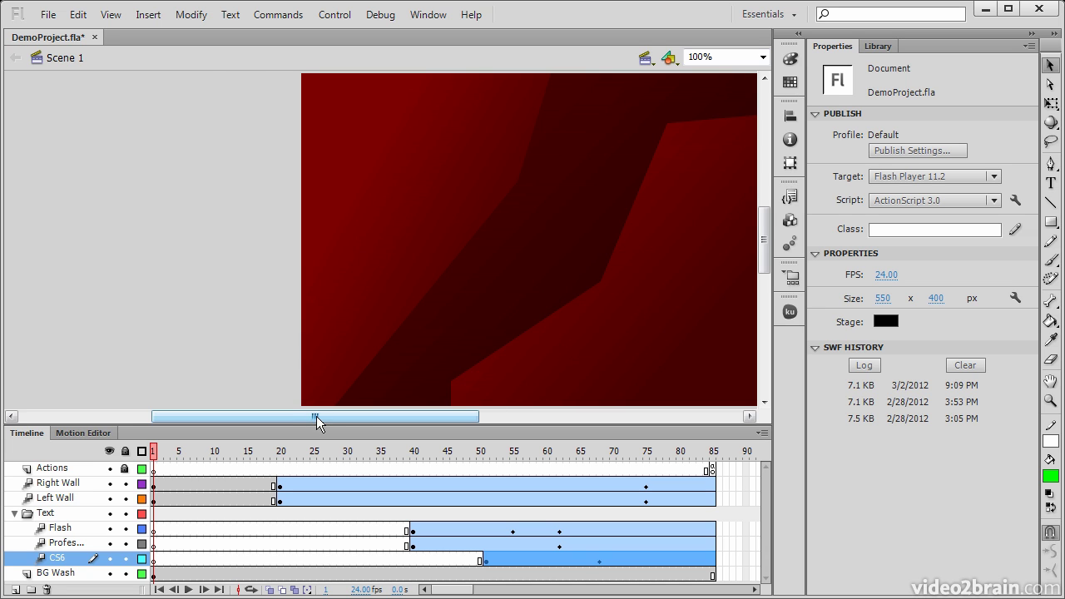
{"action": "left_click_drag", "start_coordinate": [317, 416], "coordinate": [383, 424]}
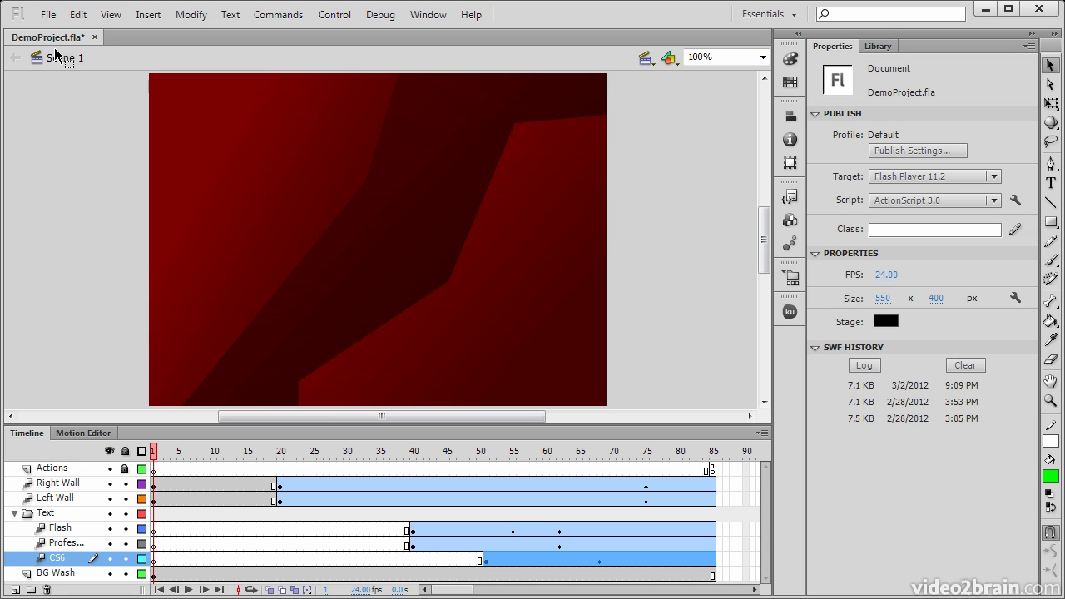
{"action": "left_click", "coordinate": [269, 185]}
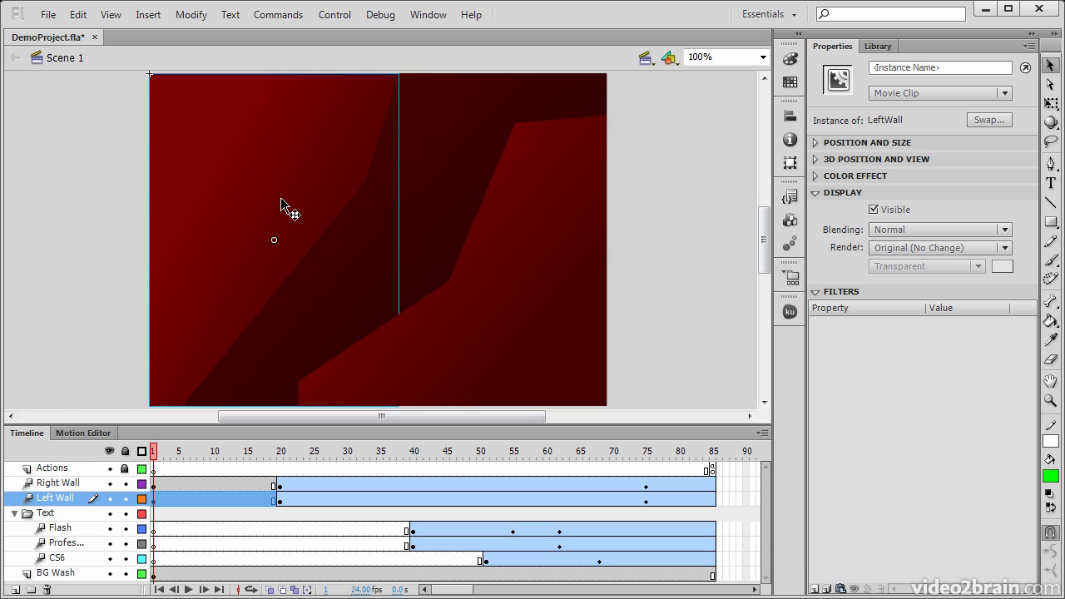
{"action": "double_click", "coordinate": [280, 201]}
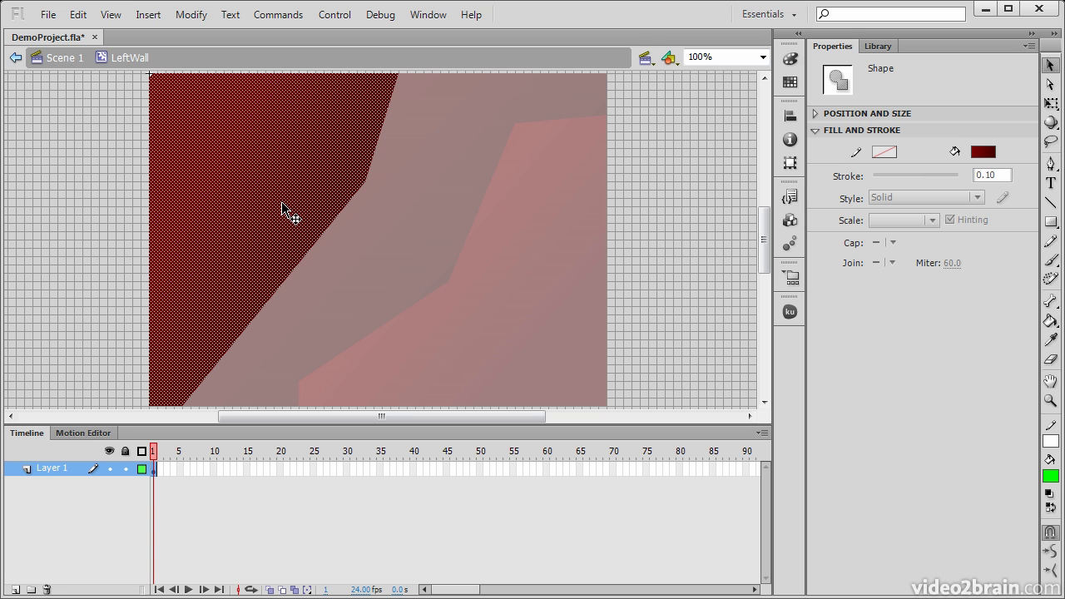
{"action": "left_click", "coordinate": [52, 60]}
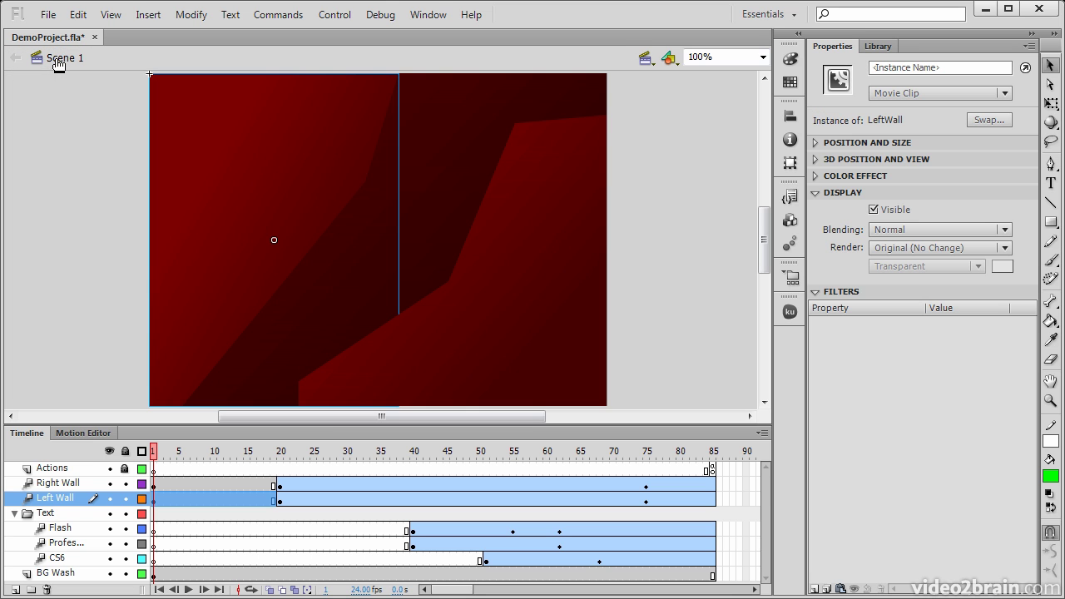
{"action": "left_click", "coordinate": [92, 145]}
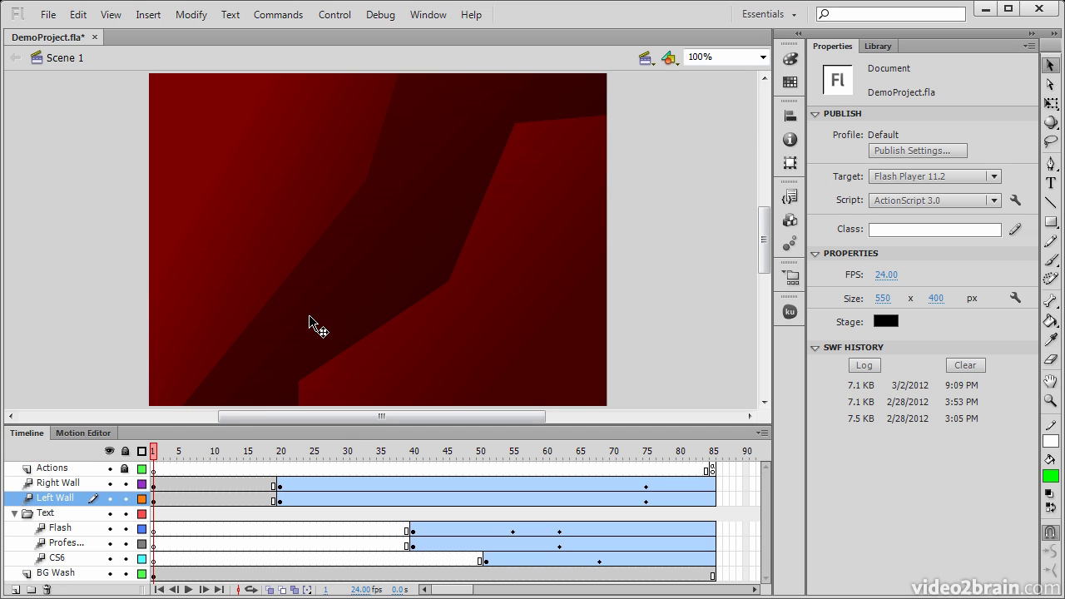
{"action": "left_click", "coordinate": [649, 59]}
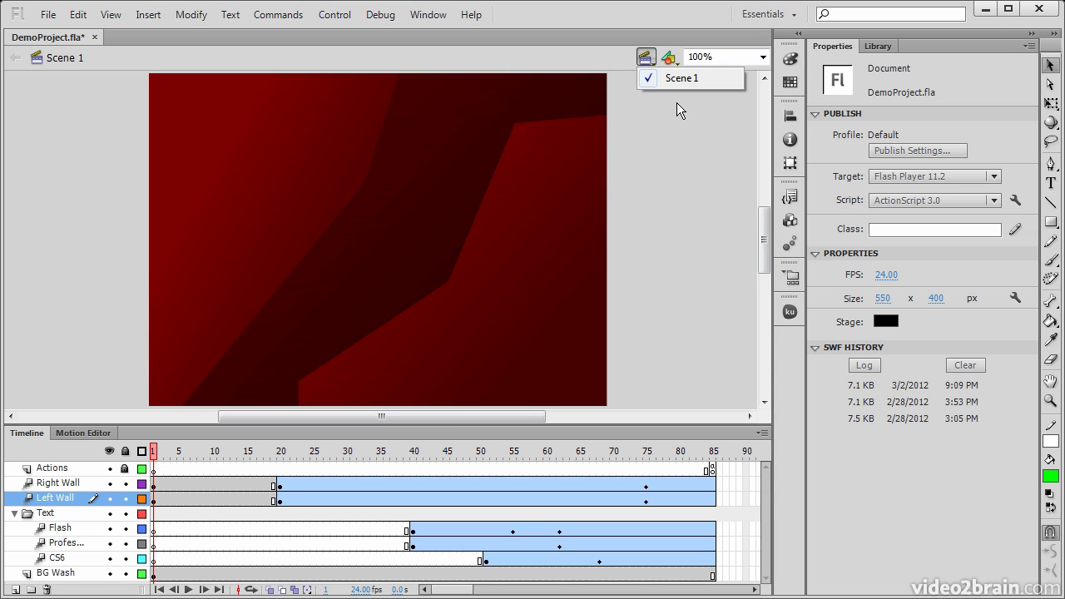
{"action": "left_click", "coordinate": [676, 104]}
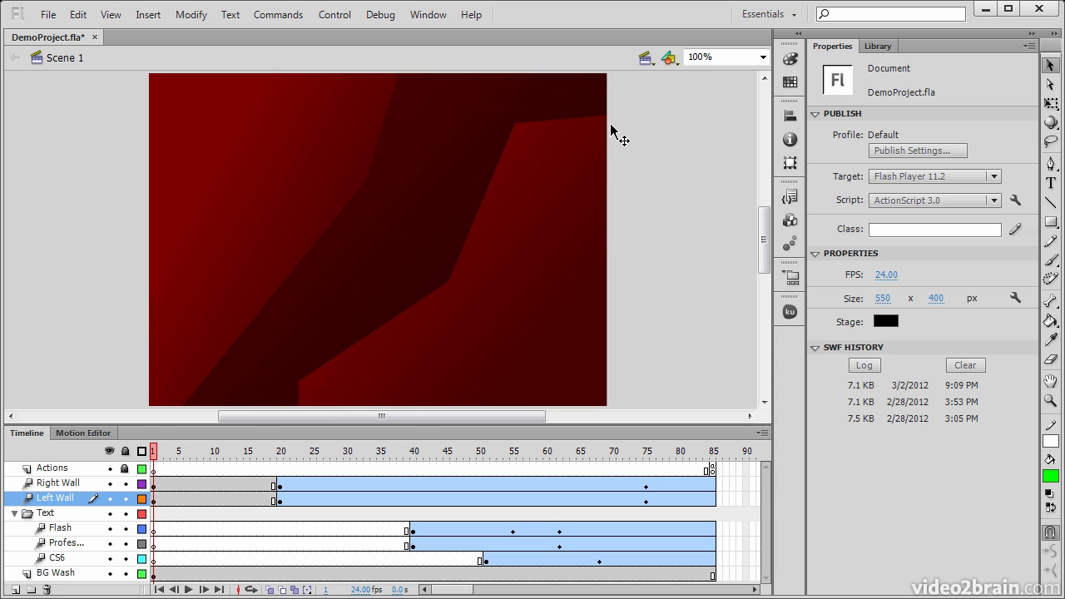
{"action": "left_click", "coordinate": [646, 57]}
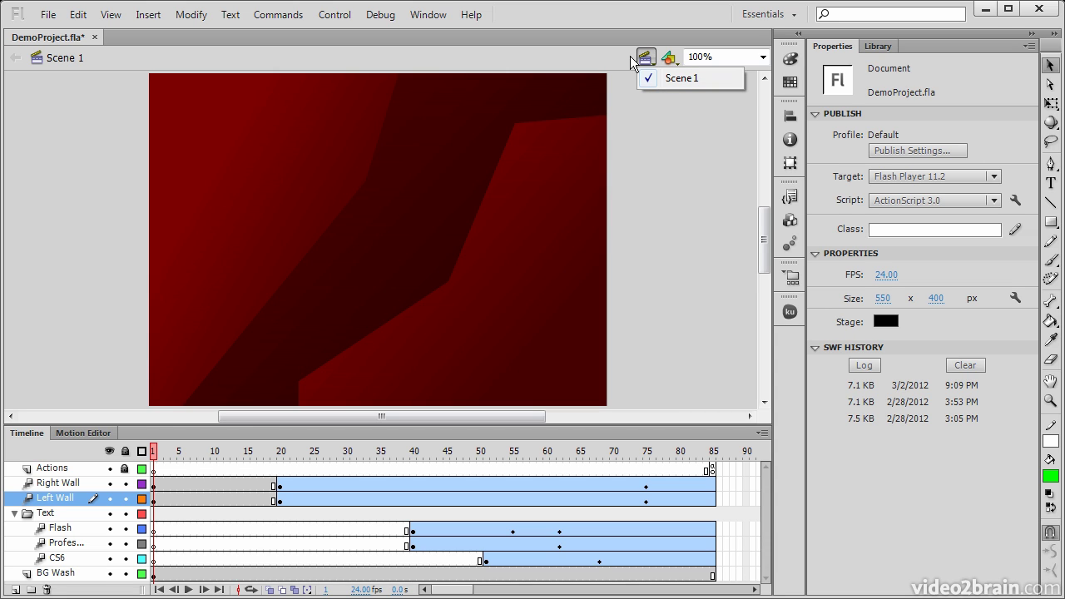
{"action": "left_click", "coordinate": [632, 61]}
{"action": "left_click", "coordinate": [670, 58]}
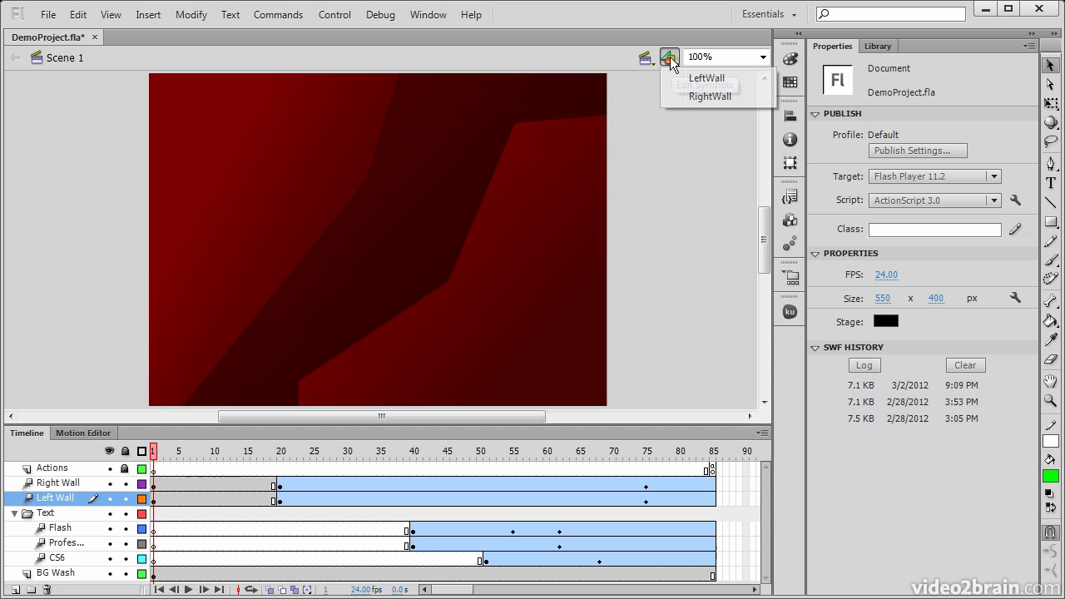
{"action": "left_click", "coordinate": [710, 96]}
{"action": "mouse_move", "coordinate": [764, 183]}
{"action": "left_mouse_down"}
{"action": "mouse_move", "coordinate": [764, 214]}
{"action": "mouse_move", "coordinate": [762, 188]}
{"action": "left_mouse_up"}
{"action": "left_click", "coordinate": [15, 59]}
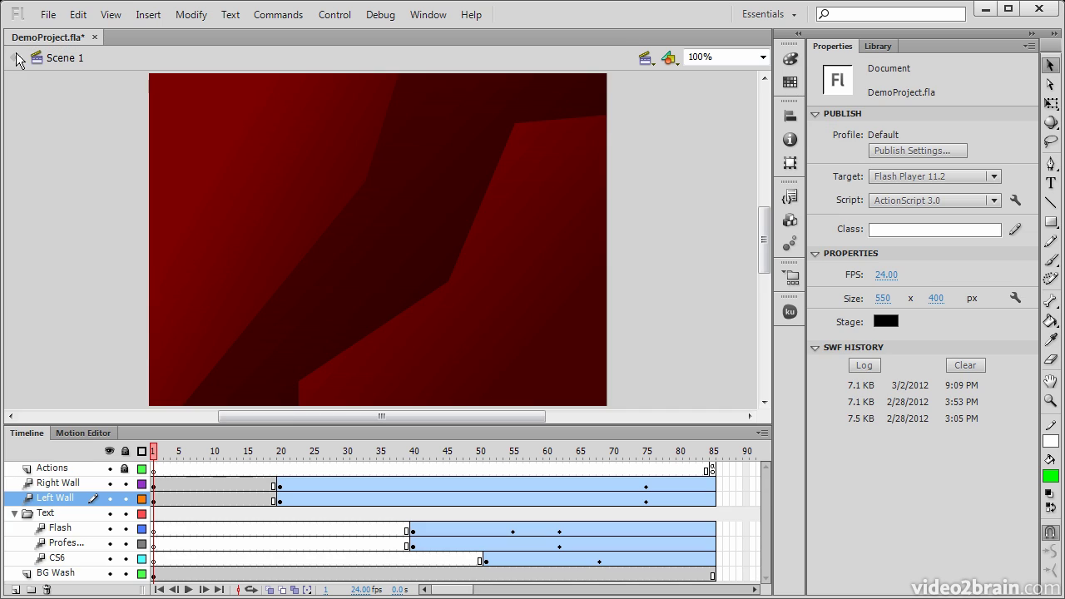
Step: Zoom the stage to 400%, scroll around it, then return to 100% zoom
{"action": "left_click", "coordinate": [763, 58]}
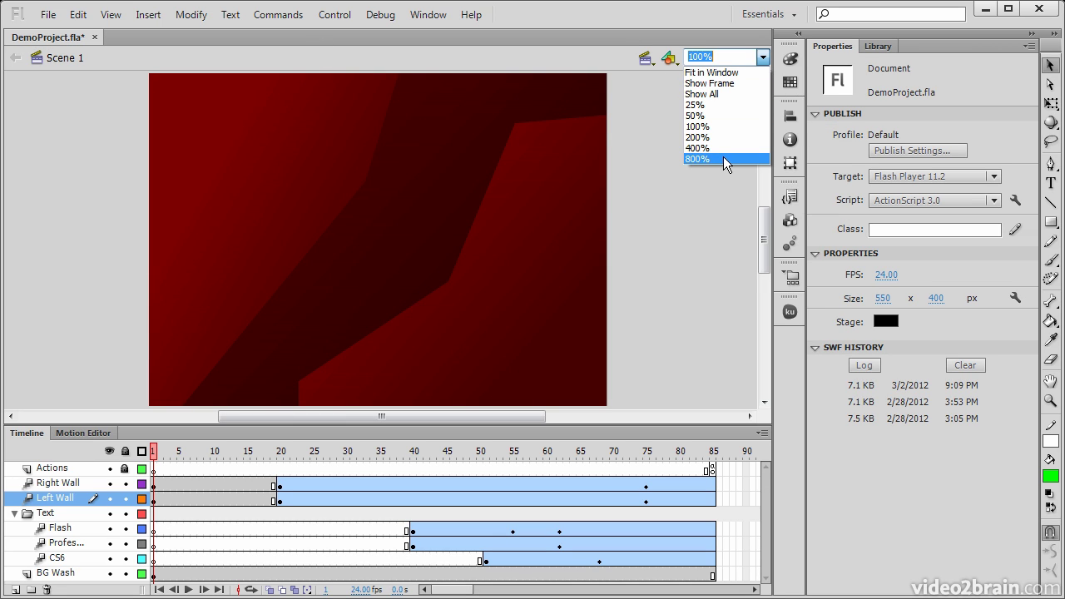
{"action": "left_click", "coordinate": [715, 147]}
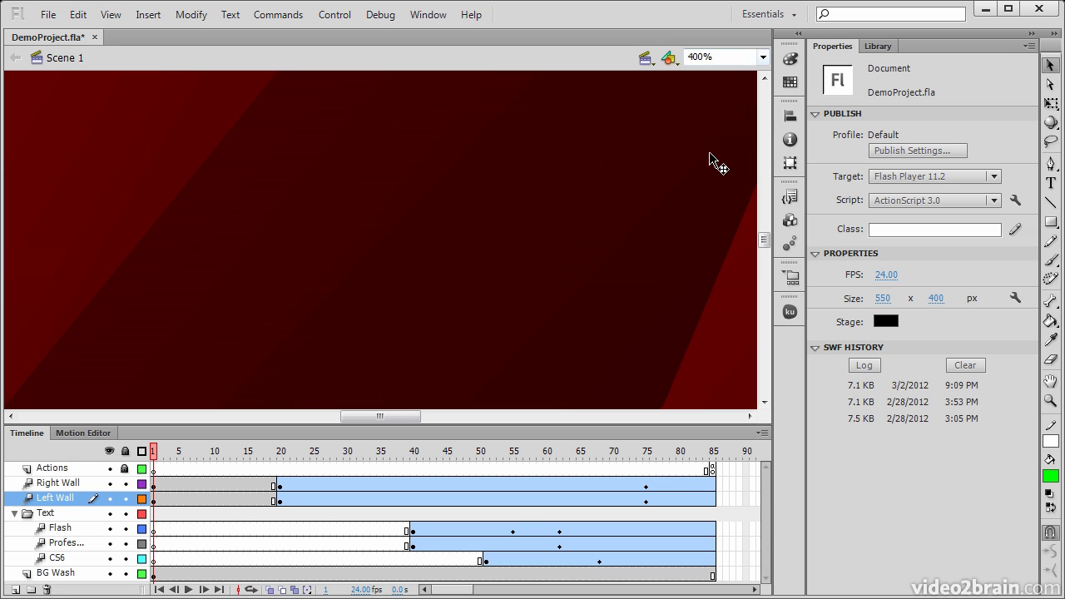
{"action": "left_click_drag", "start_coordinate": [763, 241], "coordinate": [762, 273]}
{"action": "left_click_drag", "start_coordinate": [363, 416], "coordinate": [421, 423]}
{"action": "left_click_drag", "start_coordinate": [763, 272], "coordinate": [764, 266]}
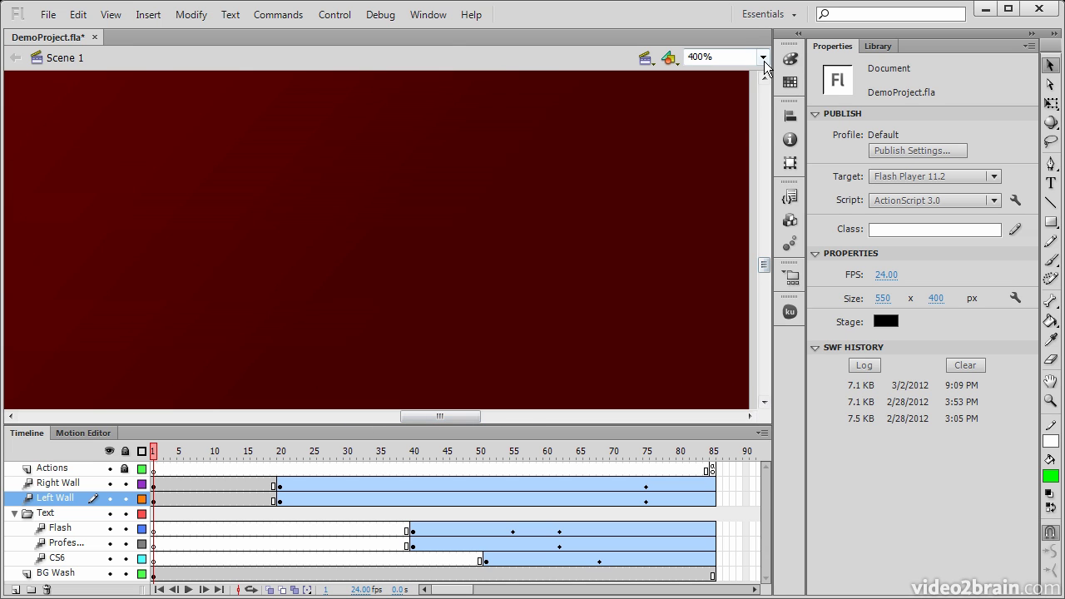
{"action": "left_click", "coordinate": [762, 57]}
{"action": "left_click", "coordinate": [727, 126]}
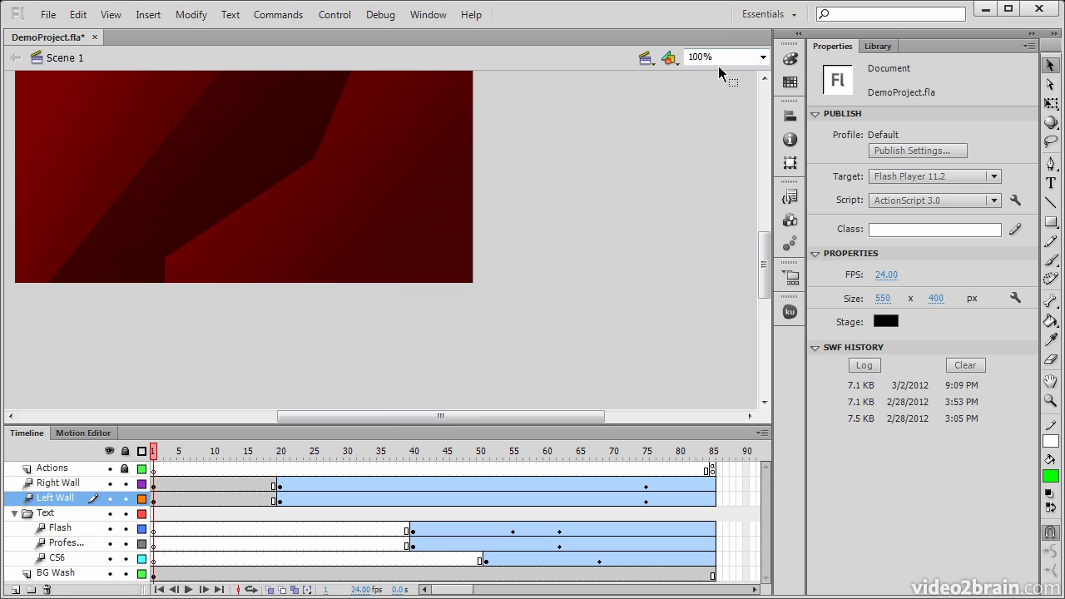
Step: Switch the zoom to Fit in Window, then back to 100%
{"action": "left_click", "coordinate": [763, 56]}
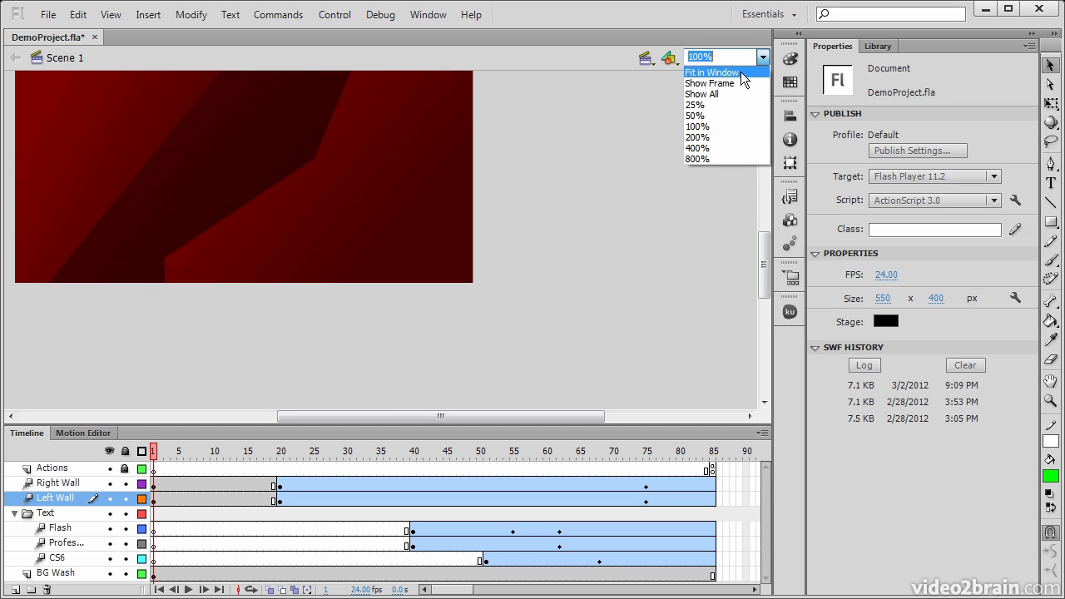
{"action": "left_click", "coordinate": [712, 73]}
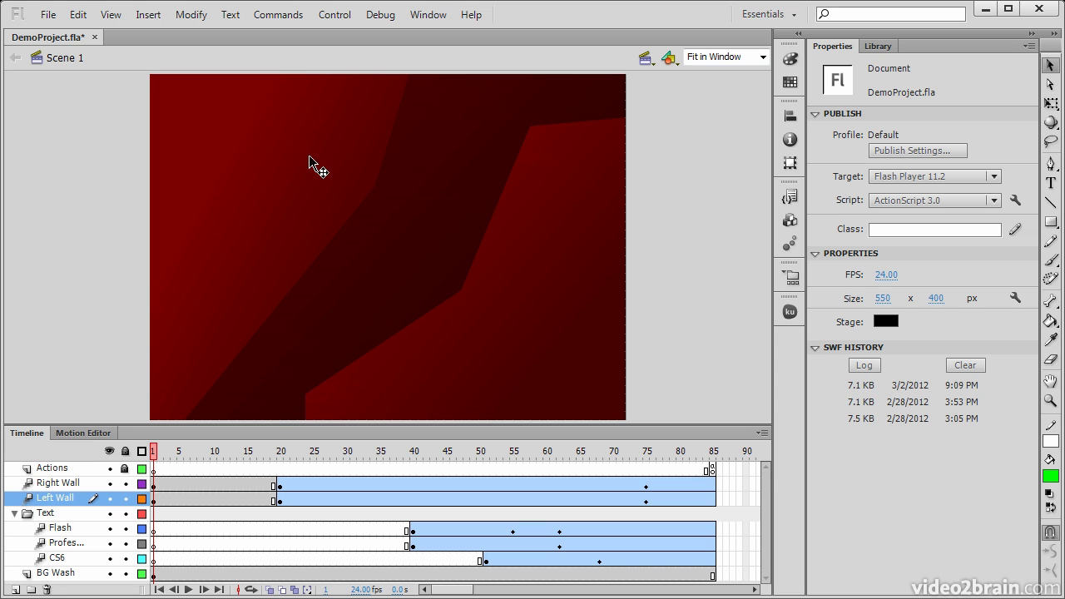
{"action": "left_click", "coordinate": [762, 56]}
{"action": "left_click", "coordinate": [722, 127]}
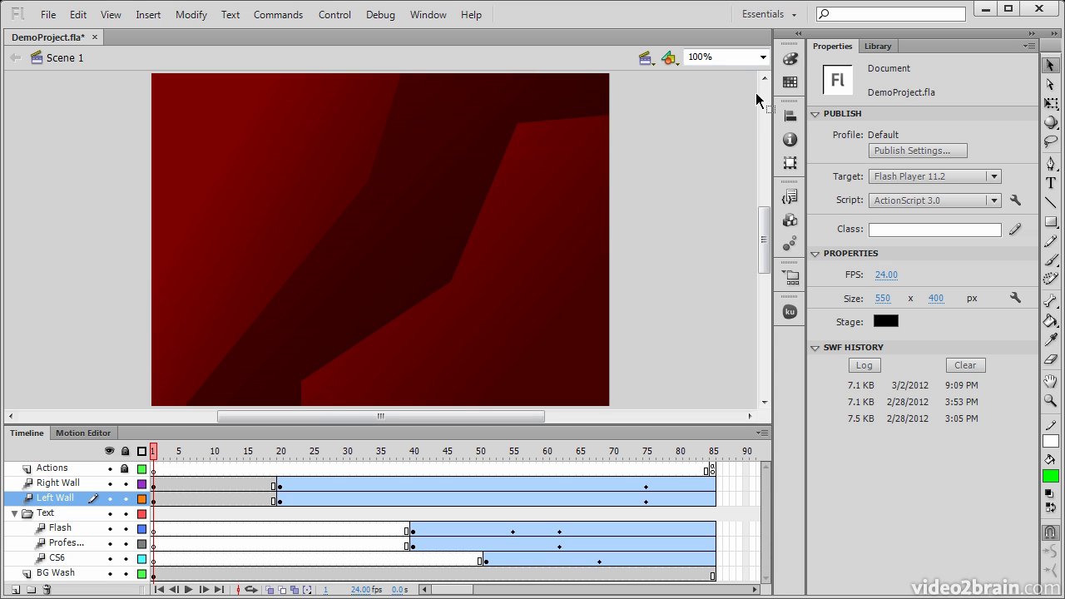
{"action": "left_click", "coordinate": [762, 58]}
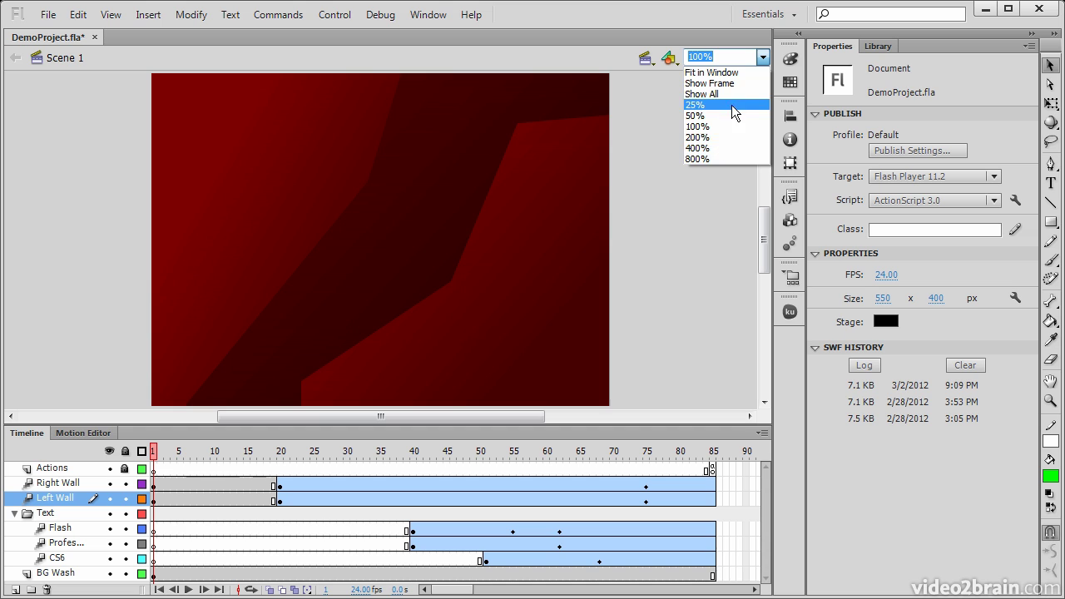
{"action": "left_click", "coordinate": [723, 56]}
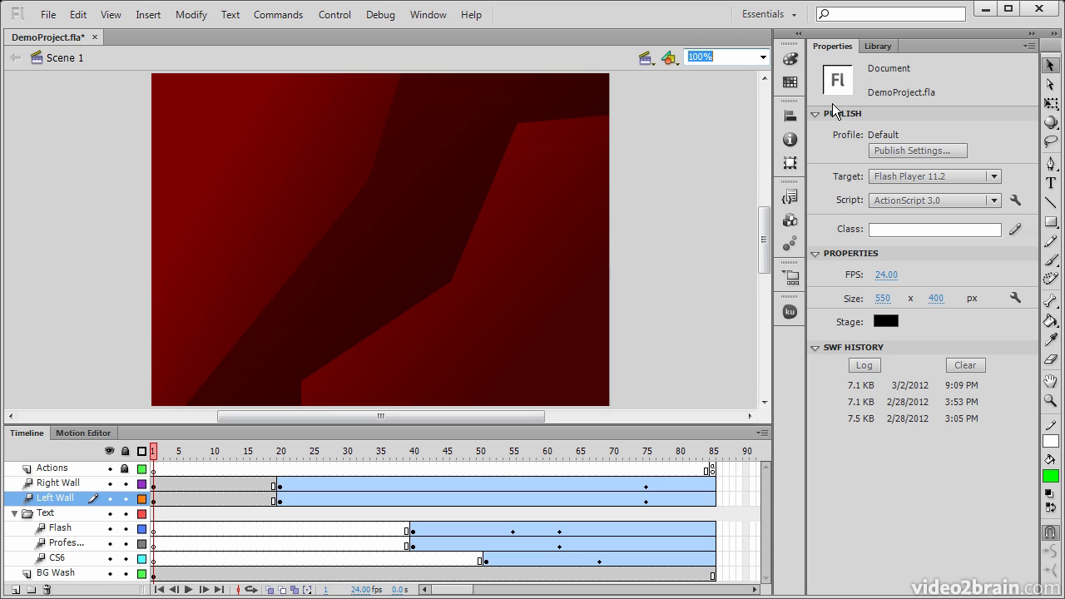
{"action": "type", "text": "80"}
{"action": "key", "text": "Return"}
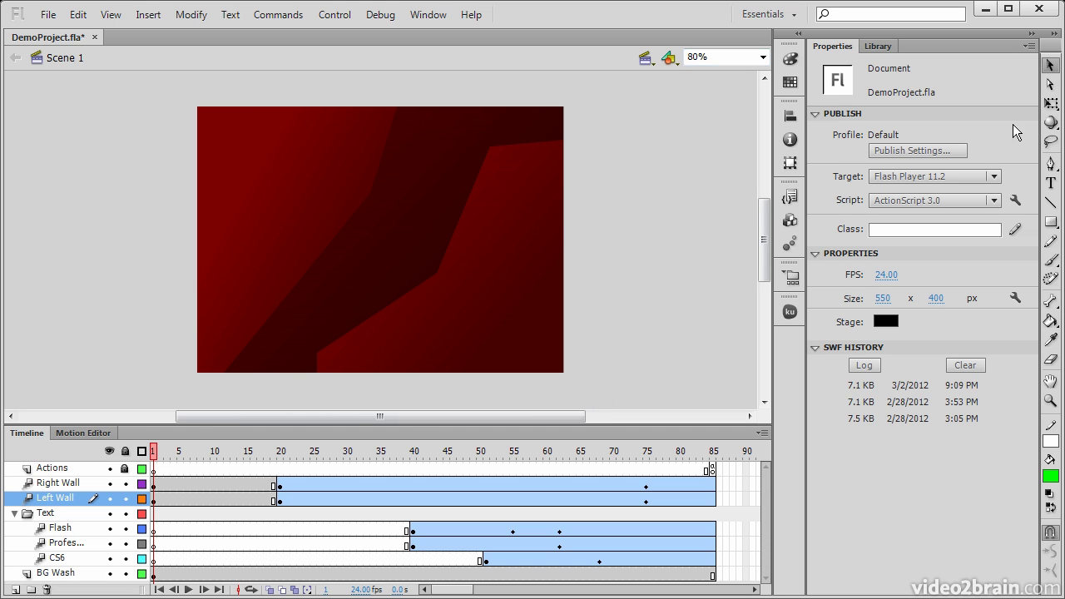
{"action": "left_click", "coordinate": [762, 57]}
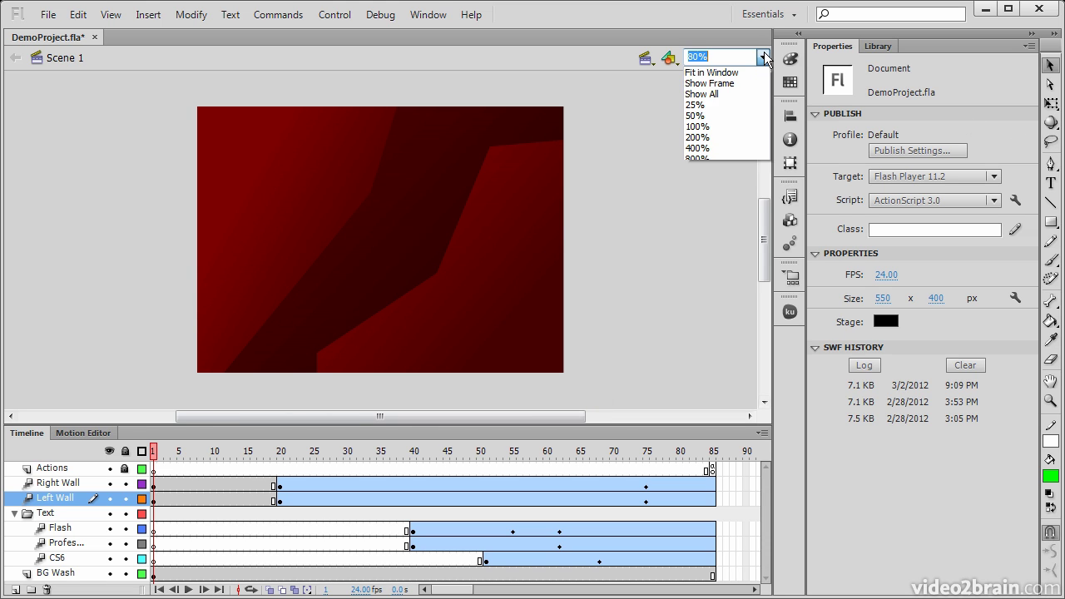
{"action": "left_click", "coordinate": [733, 126]}
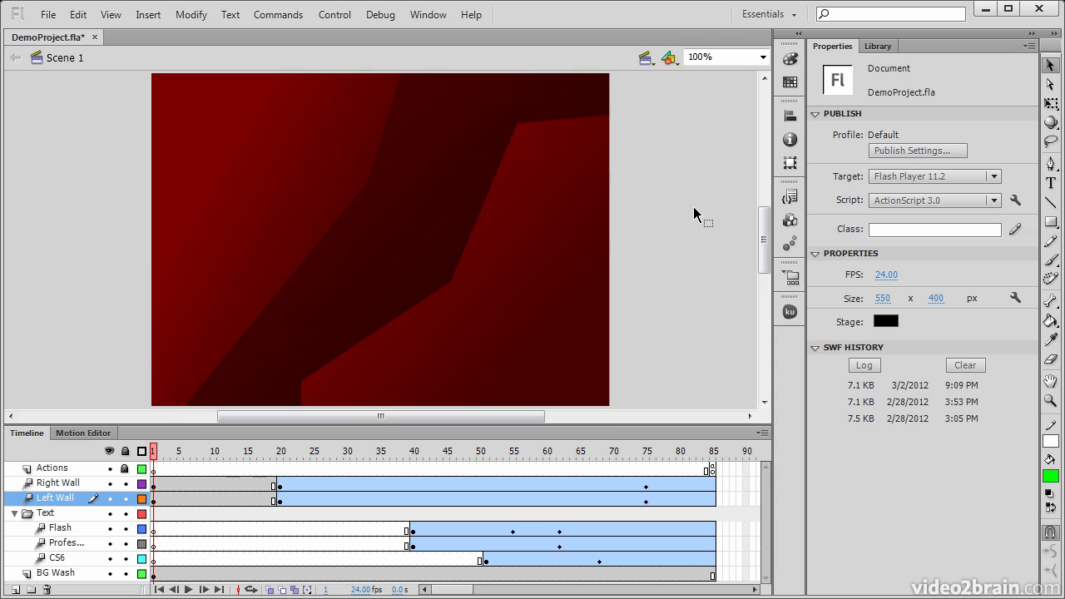